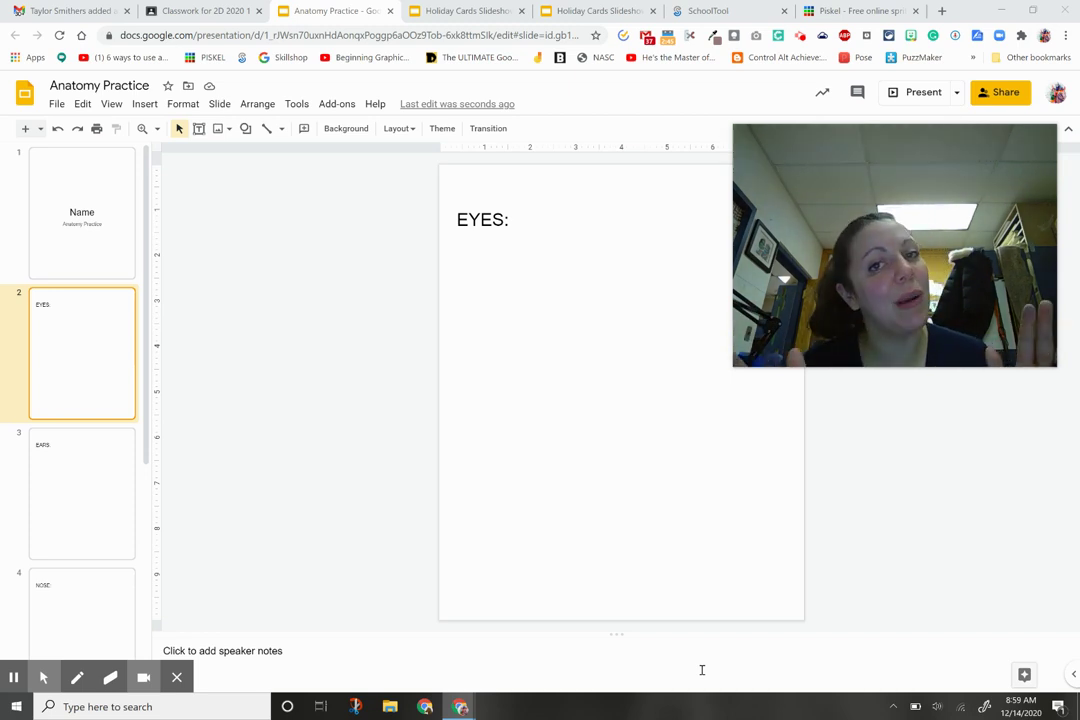
# Take three webcam snapshots and insert the first, wide-eyed one onto the EYES slide
pyautogui.moveTo(924, 238)
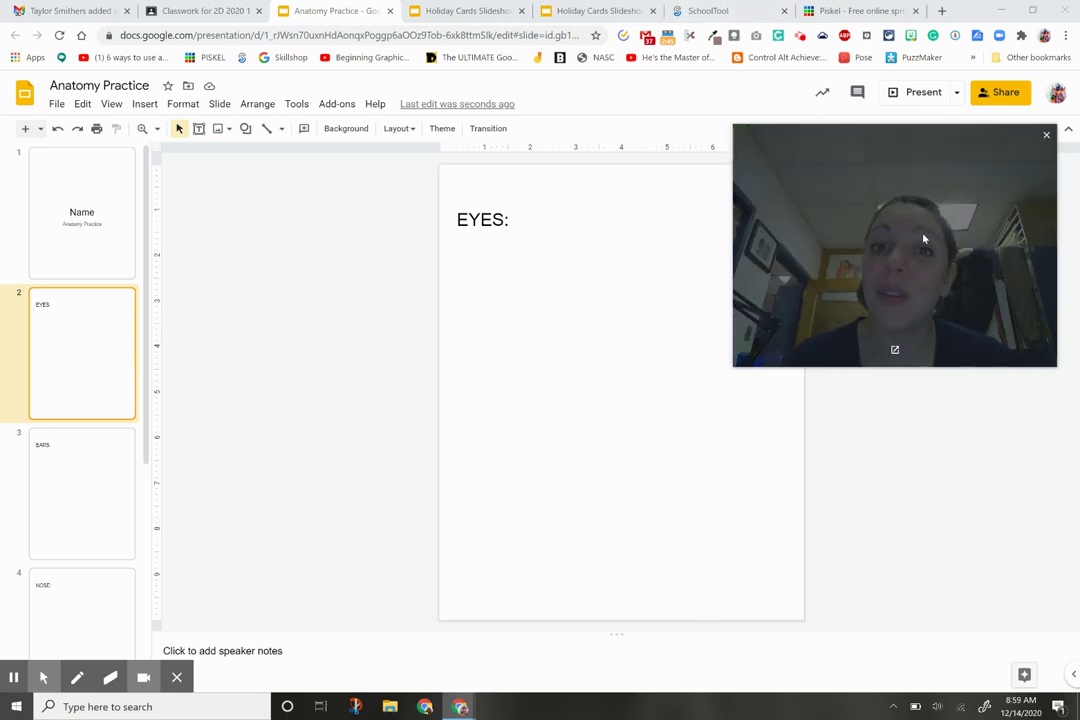
pyautogui.click(1046, 135)
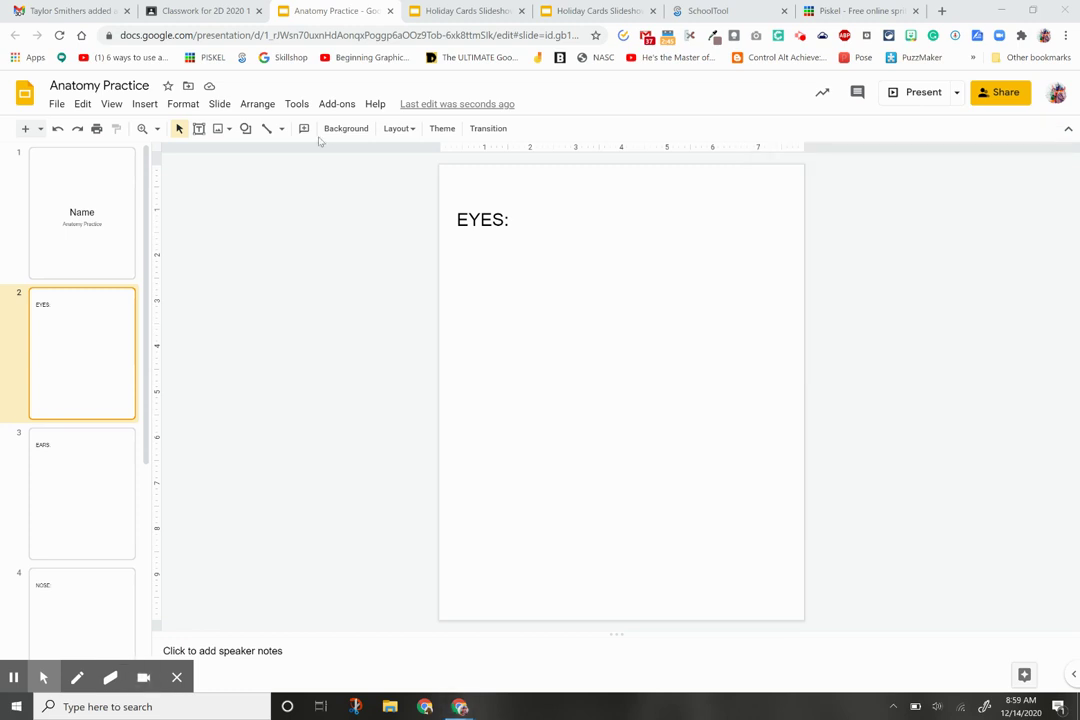
pyautogui.click(145, 104)
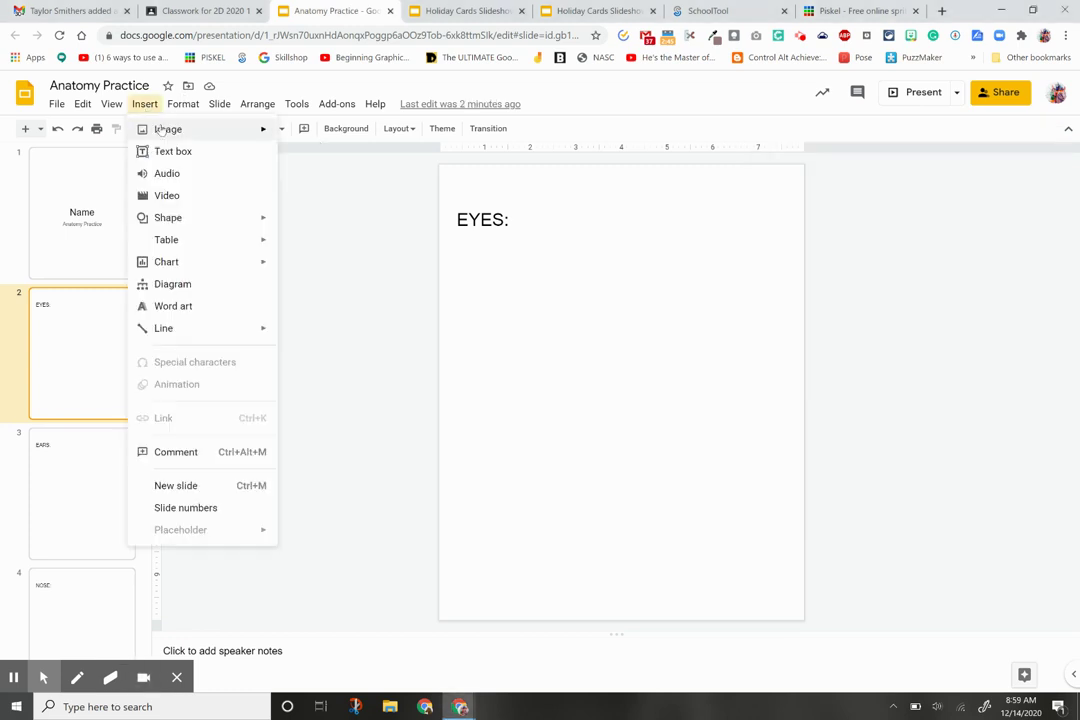
pyautogui.moveTo(163, 130)
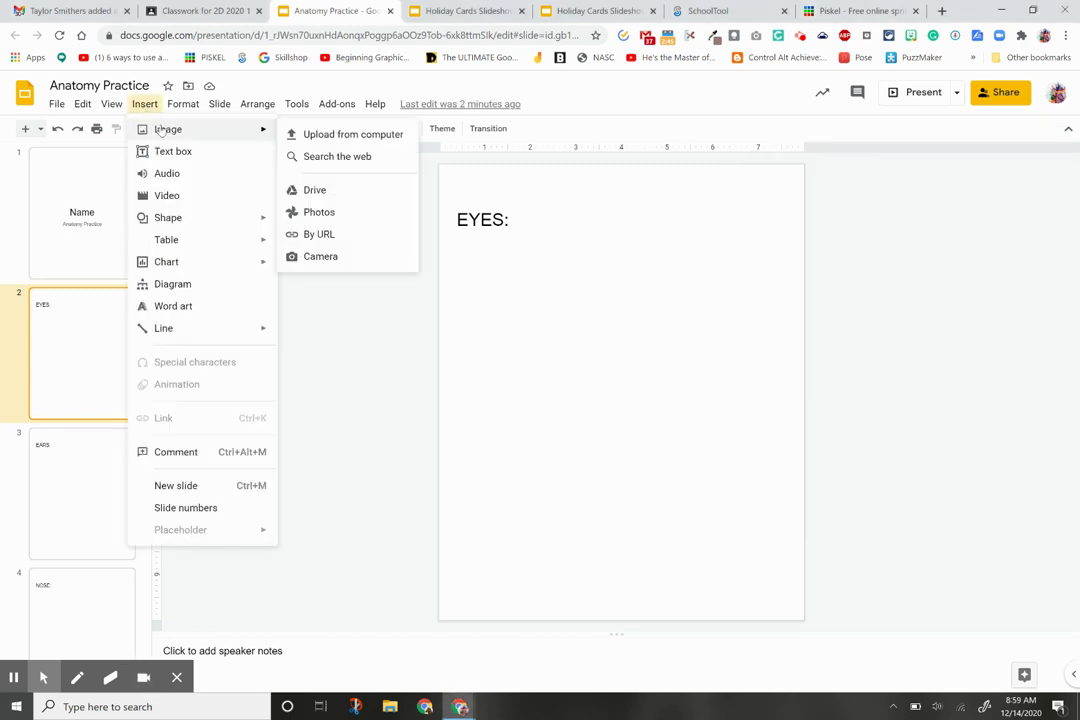
pyautogui.click(330, 259)
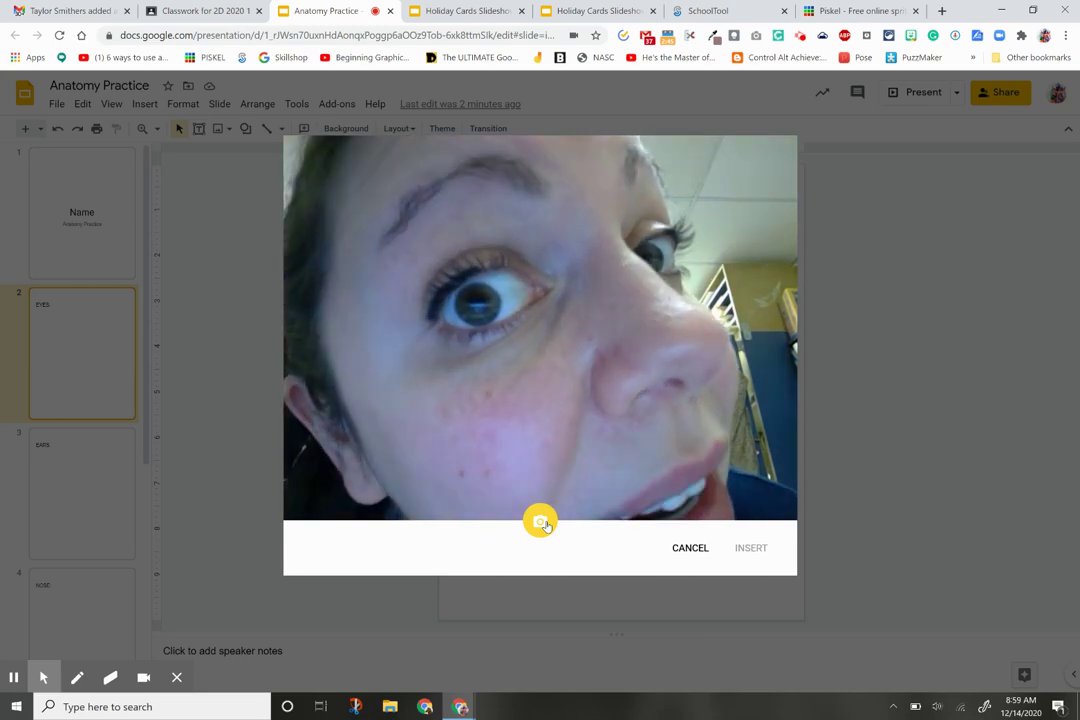
pyautogui.click(541, 522)
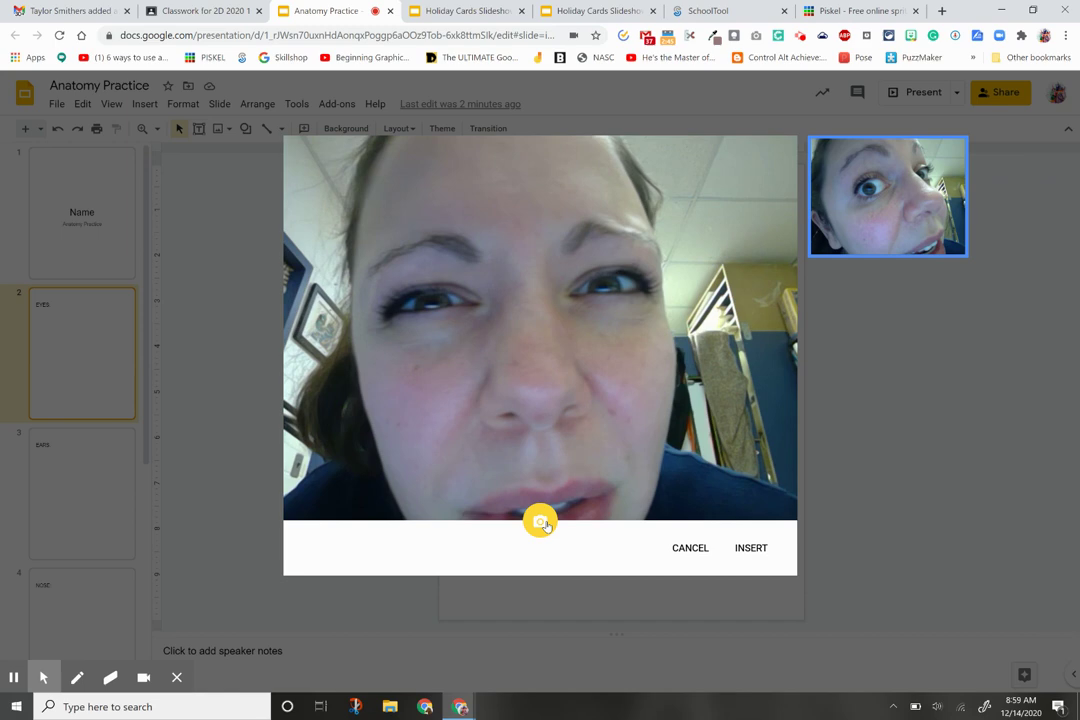
pyautogui.click(541, 522)
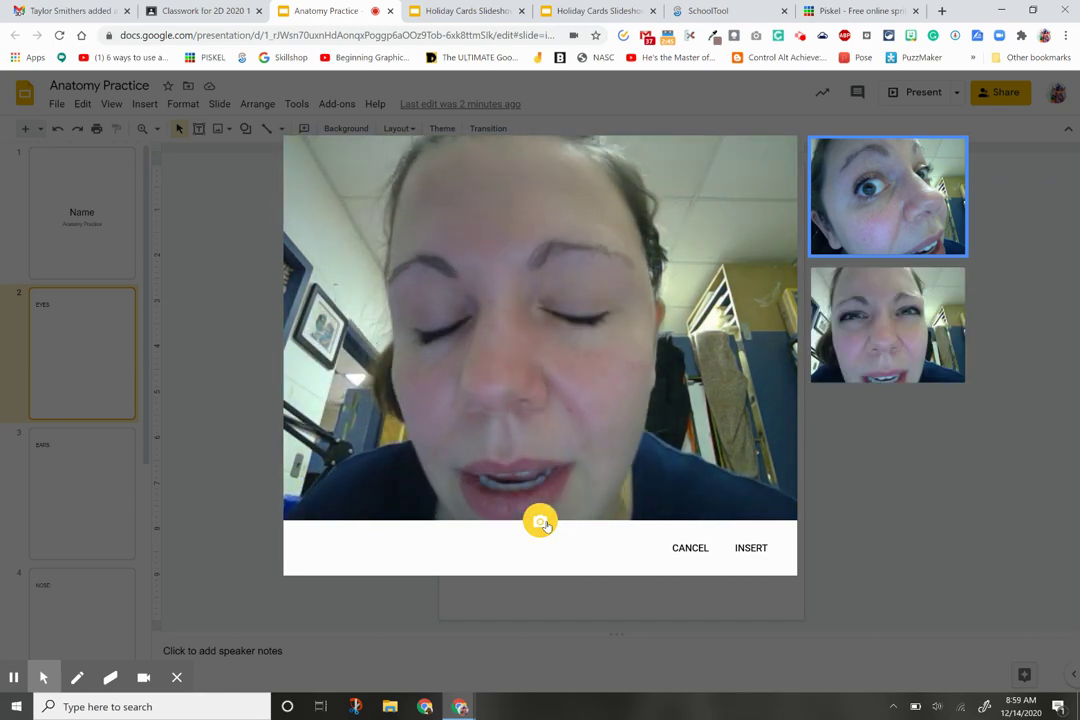
pyautogui.click(541, 522)
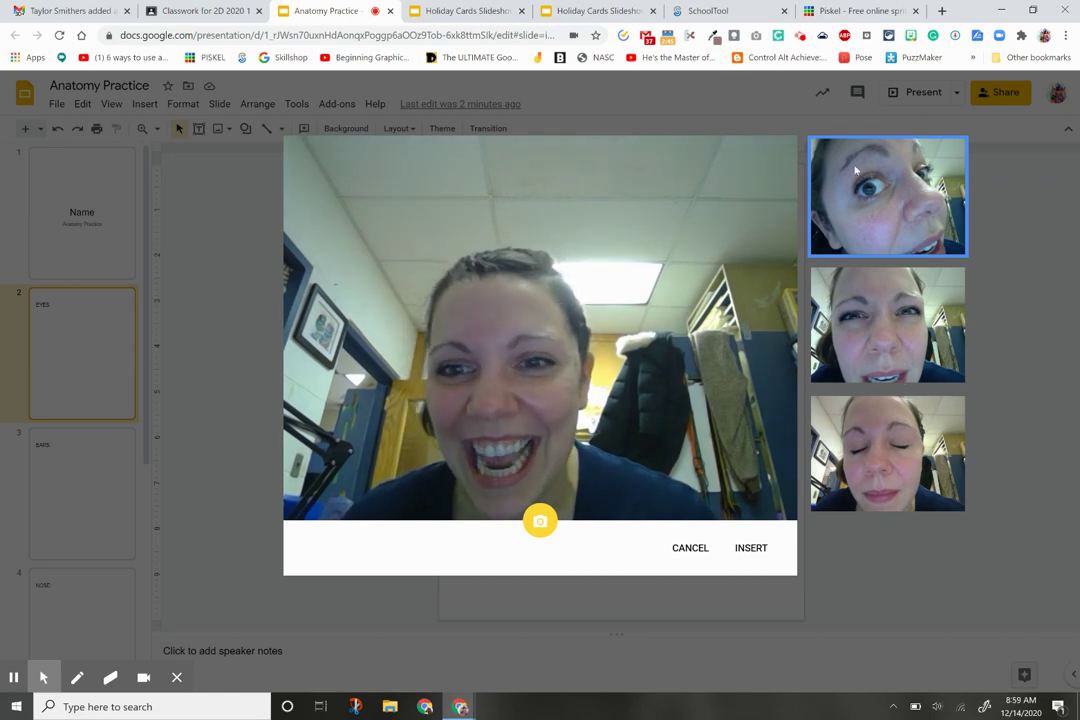
pyautogui.click(751, 548)
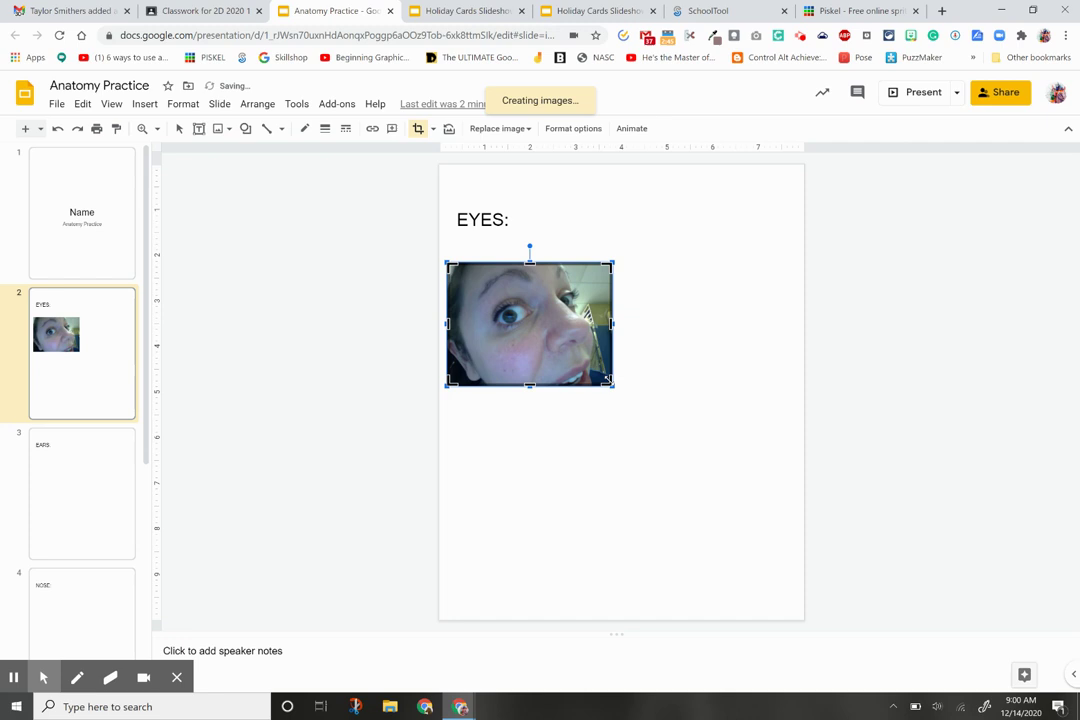
# Crop the first photo down to the eye and move it up under the EYES title
pyautogui.moveTo(607, 380); pyautogui.dragTo(545, 345)
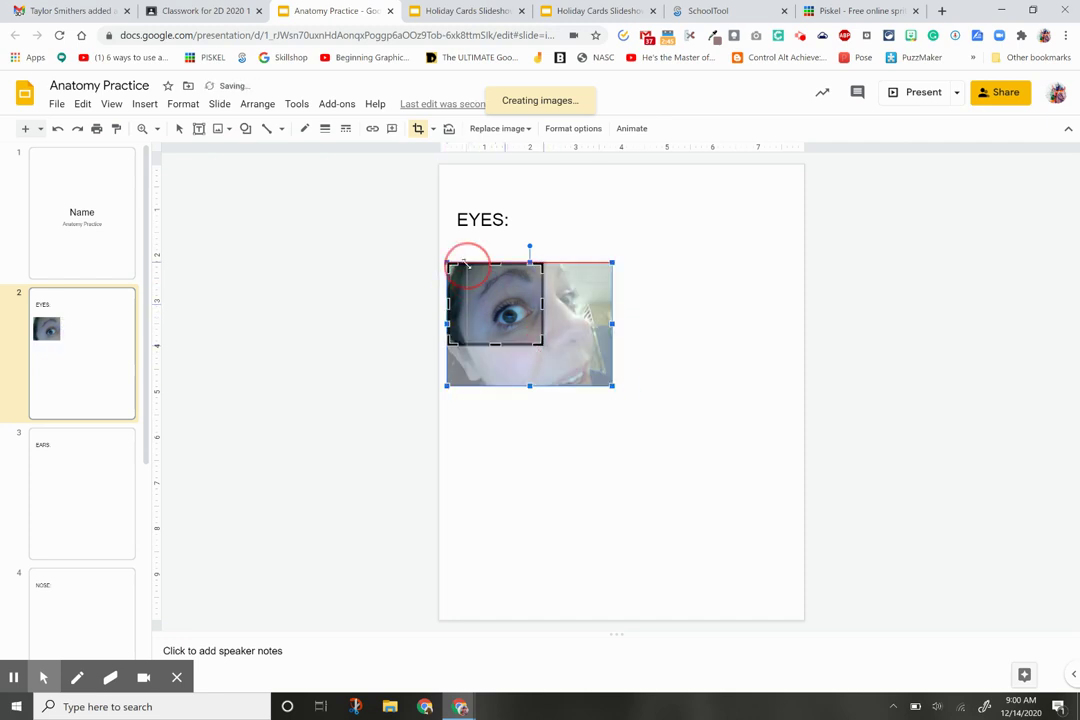
pyautogui.moveTo(449, 264); pyautogui.dragTo(471, 268)
pyautogui.click(641, 415)
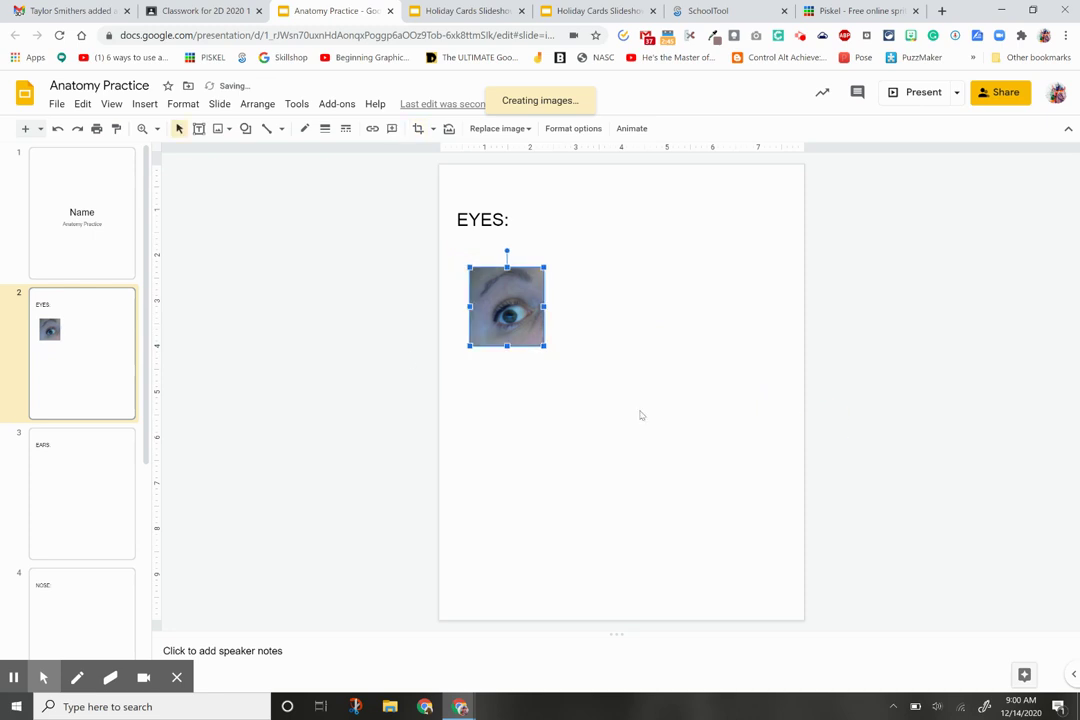
pyautogui.moveTo(519, 317); pyautogui.dragTo(507, 309)
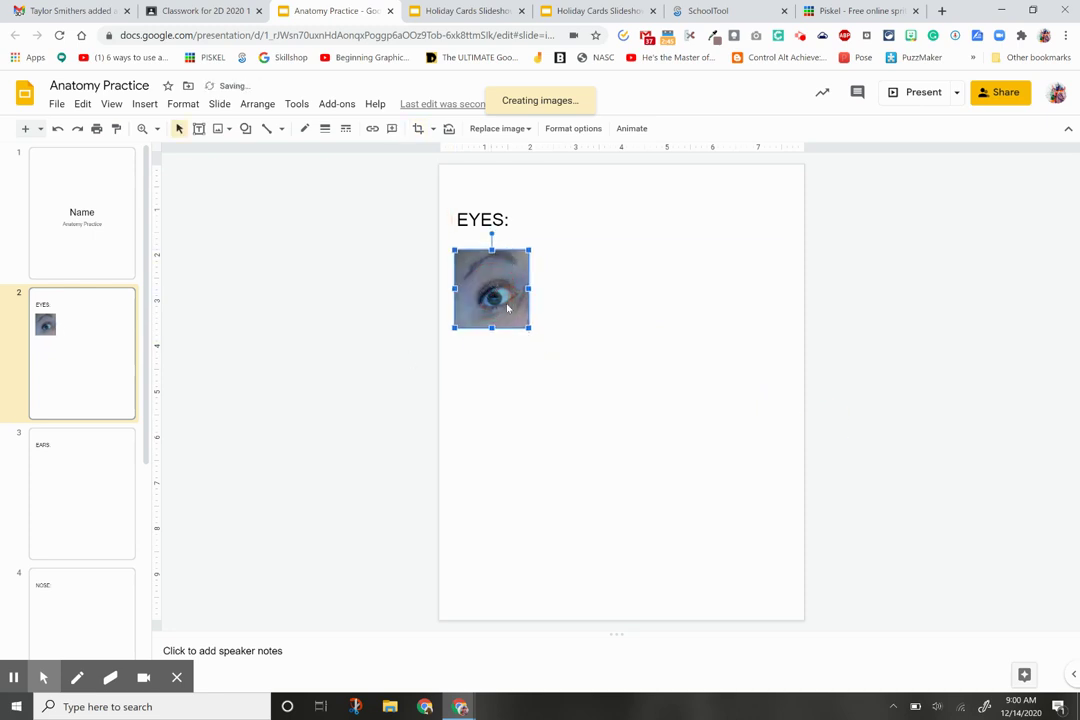
# Insert the second webcam snapshot onto the EYES slide
pyautogui.click(146, 104)
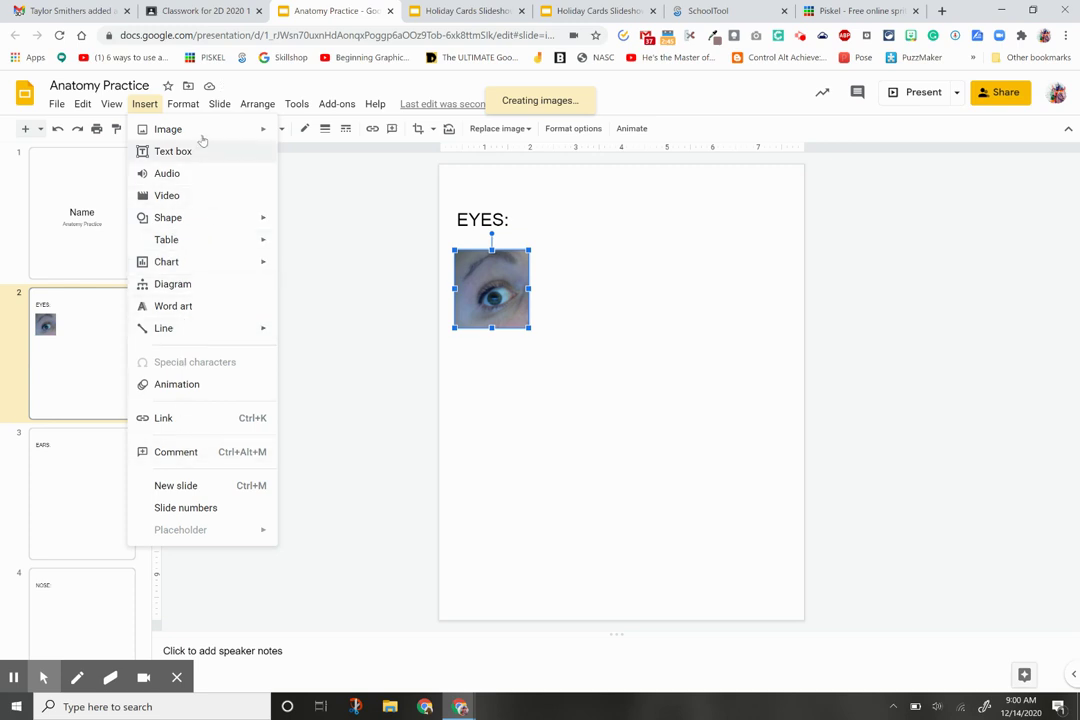
pyautogui.moveTo(205, 131)
pyautogui.click(323, 256)
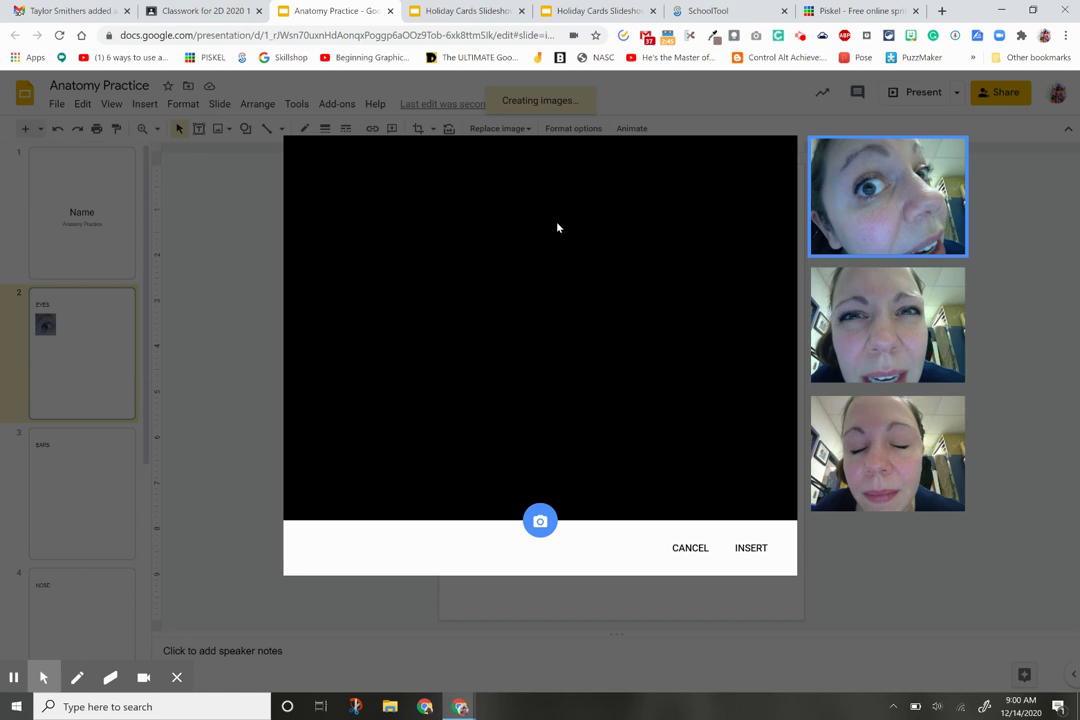
pyautogui.click(859, 318)
pyautogui.click(752, 549)
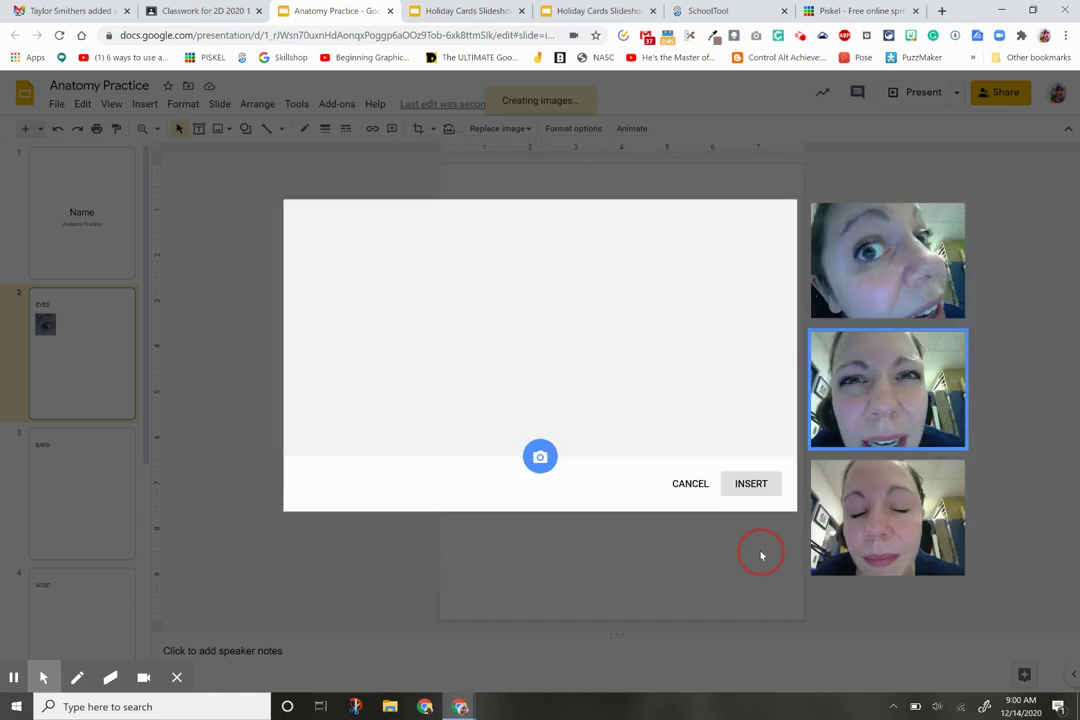
# Crop the second photo down to a close-up of the eye
pyautogui.doubleClick(553, 391)
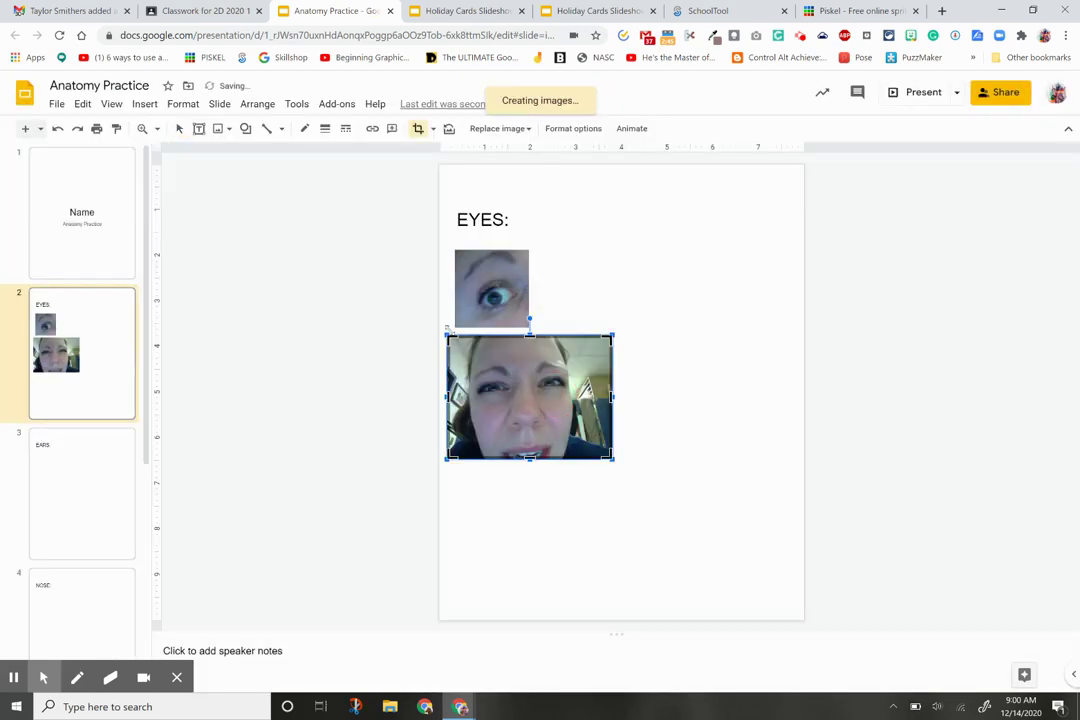
pyautogui.moveTo(448, 338); pyautogui.dragTo(526, 345)
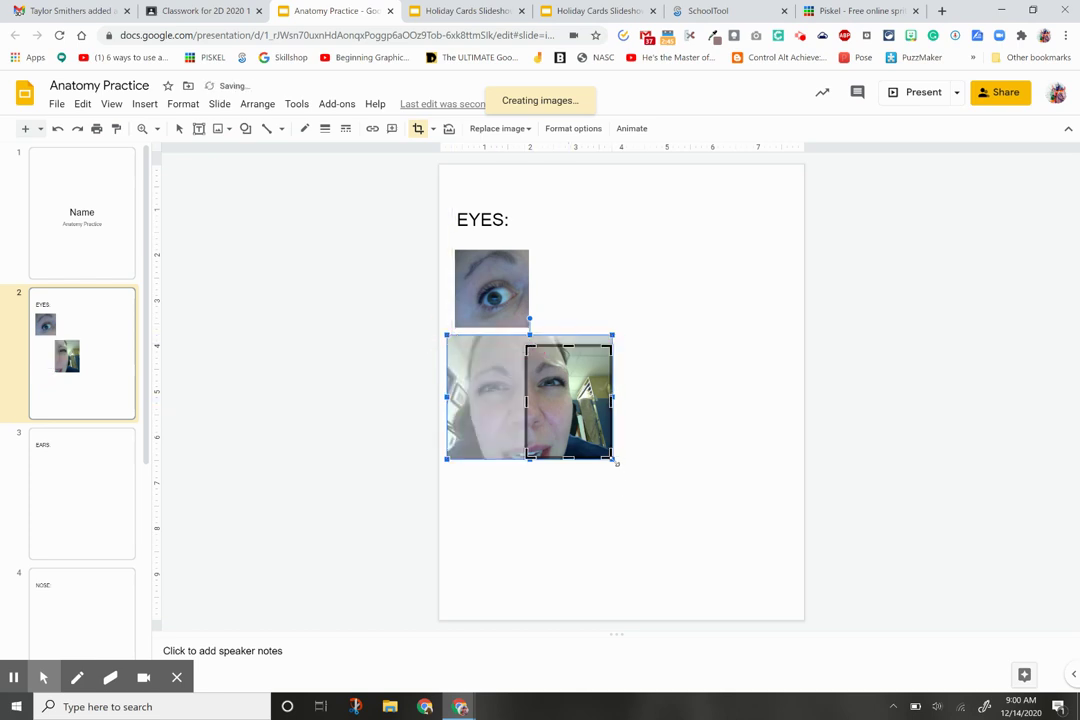
pyautogui.moveTo(609, 456); pyautogui.dragTo(577, 274)
pyautogui.press('Return')
pyautogui.click(548, 407)
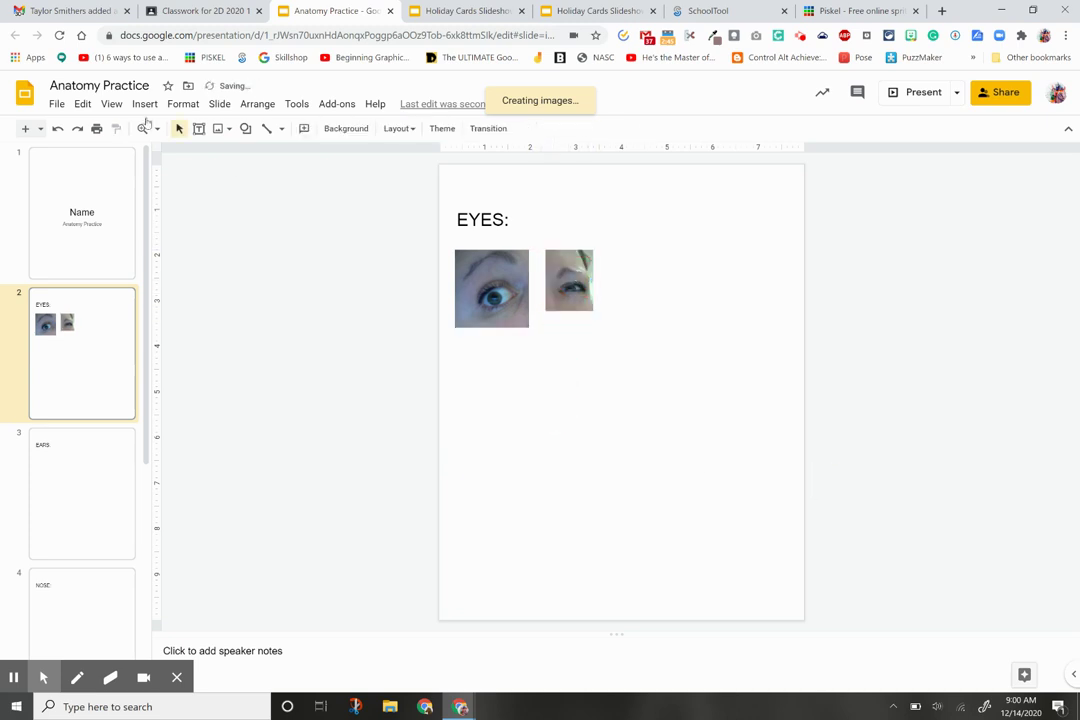
pyautogui.click(145, 104)
# Insert the third, closed-eyes webcam snapshot onto the EYES slide
pyautogui.click(183, 104)
pyautogui.click(145, 104)
pyautogui.moveTo(160, 128)
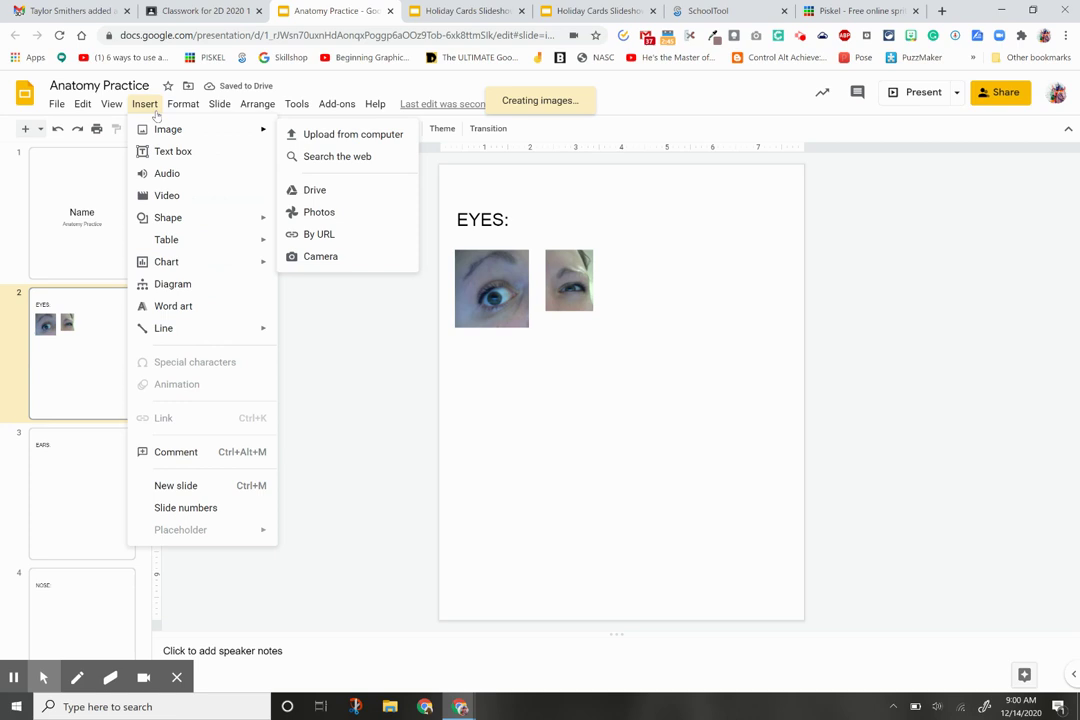
pyautogui.click(318, 256)
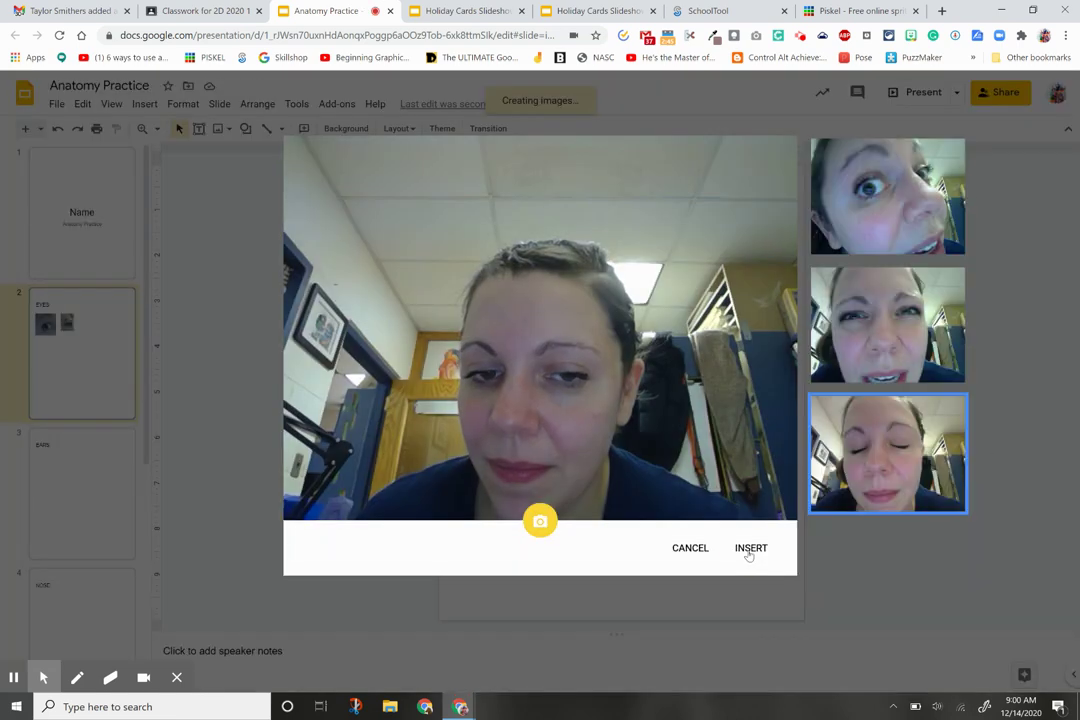
pyautogui.click(751, 548)
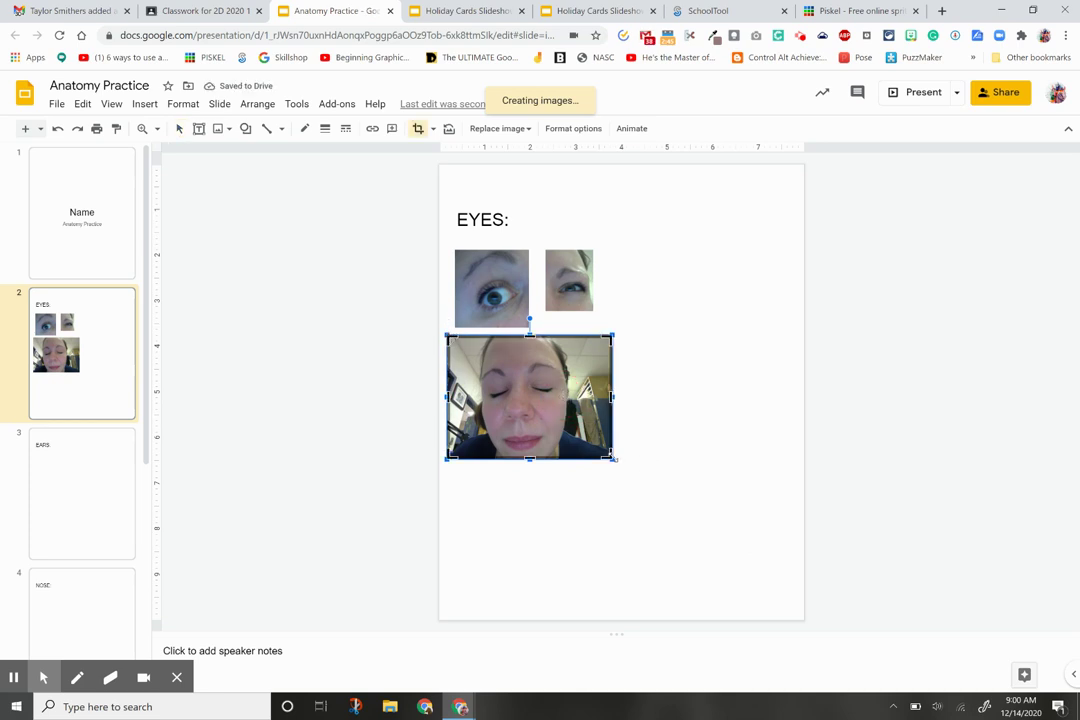
# Crop the third photo to the closed eye and enlarge it
pyautogui.moveTo(614, 459); pyautogui.dragTo(515, 401)
pyautogui.moveTo(448, 336); pyautogui.dragTo(477, 366)
pyautogui.click(362, 446)
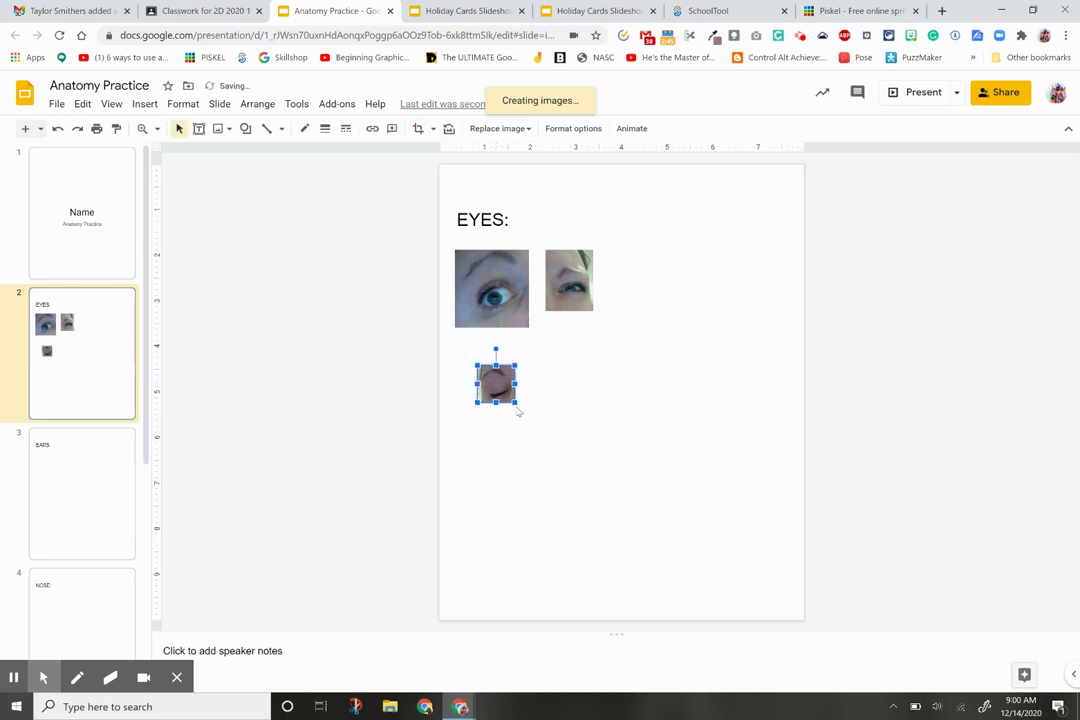
pyautogui.moveTo(516, 403); pyautogui.dragTo(711, 300)
# Resize the second and closed-eye images to match and line them up in a row
pyautogui.click(576, 302)
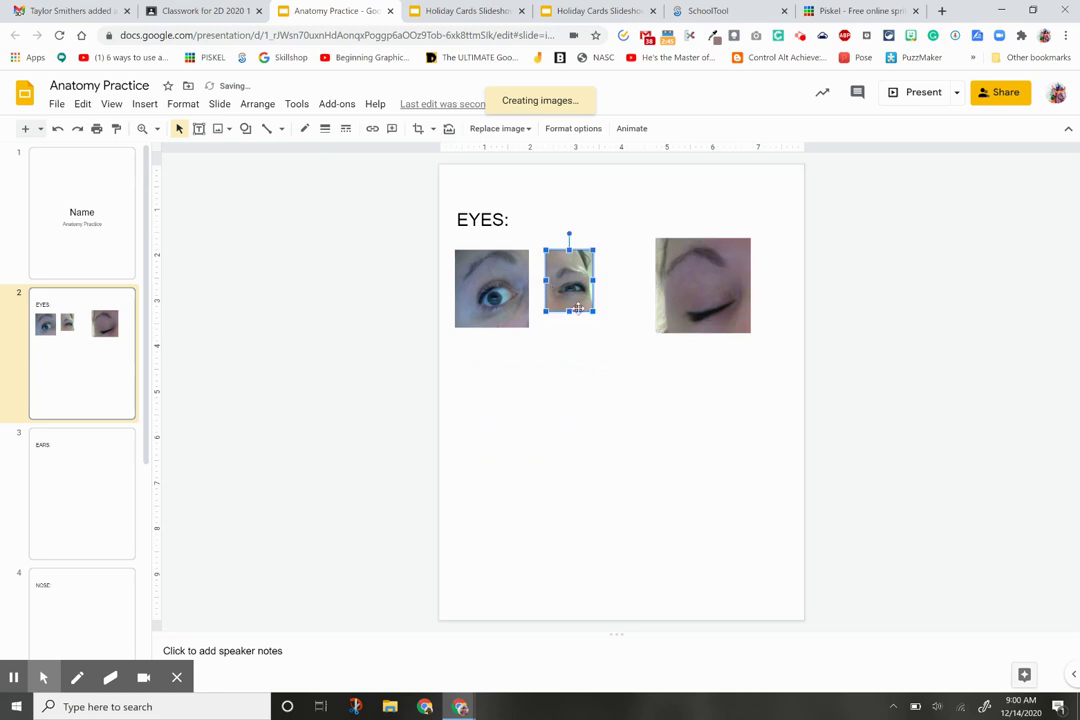
pyautogui.moveTo(592, 310); pyautogui.dragTo(606, 329)
pyautogui.click(713, 316)
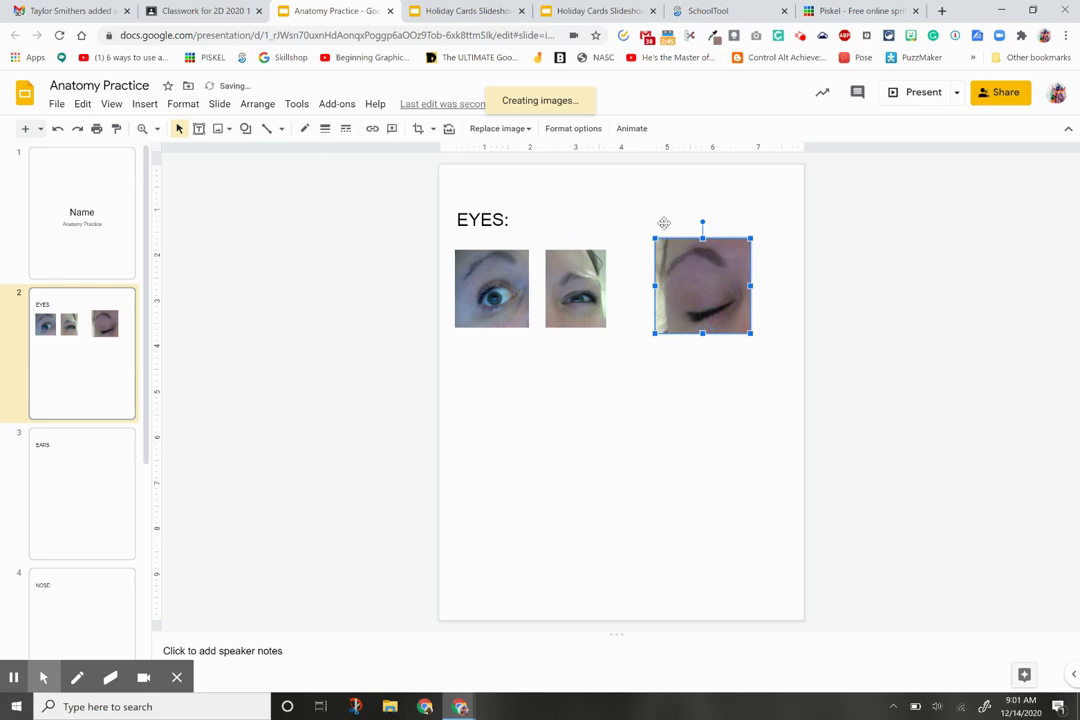
pyautogui.moveTo(656, 240); pyautogui.dragTo(672, 253)
pyautogui.moveTo(714, 305); pyautogui.dragTo(673, 308)
pyautogui.click(635, 416)
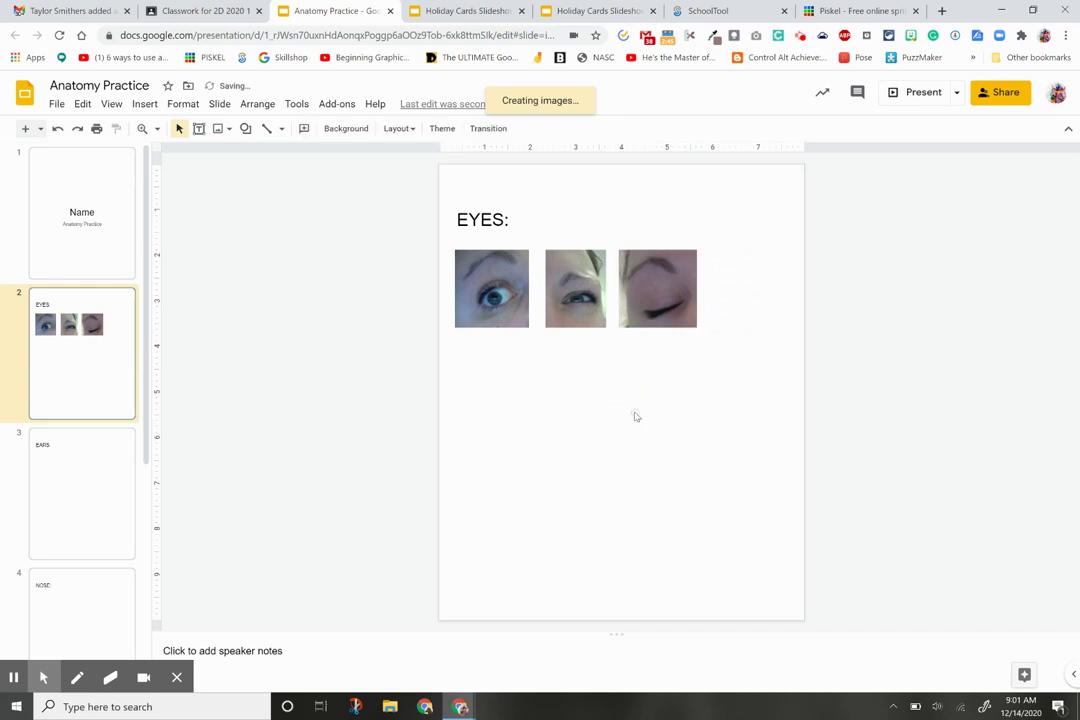
pyautogui.click(593, 297)
# Recolor all three selected eye images to Grayscale
pyautogui.keyDown('shift'); pyautogui.click(495, 290); pyautogui.keyUp('shift')
pyautogui.keyDown('shift'); pyautogui.click(659, 281); pyautogui.keyUp('shift')
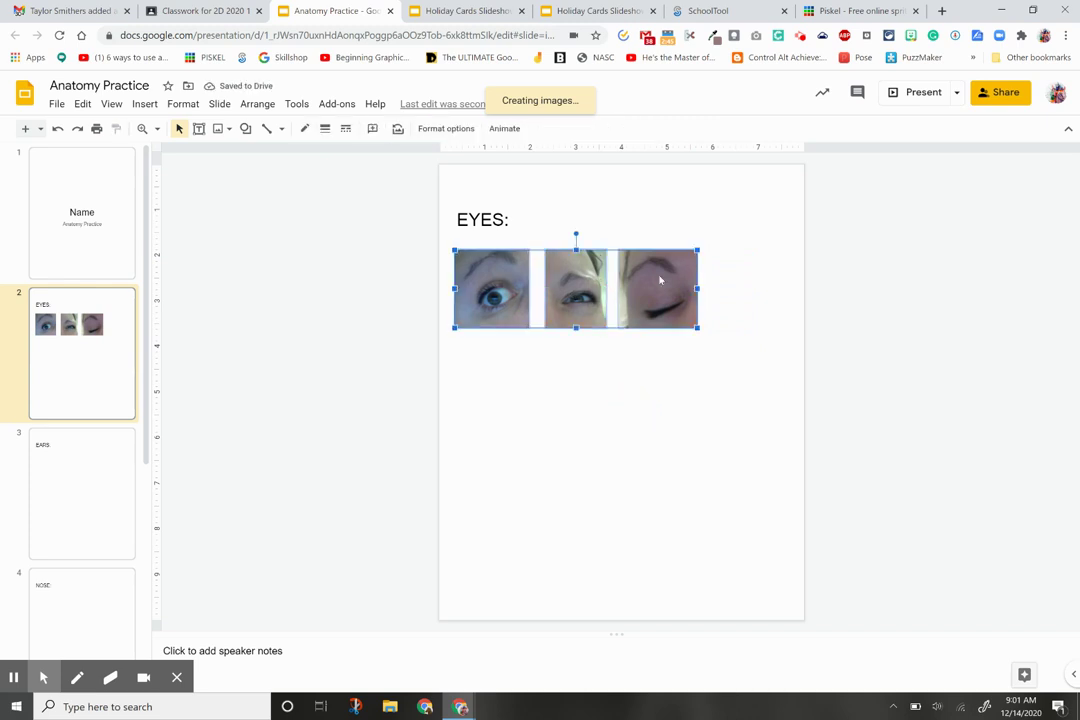
pyautogui.click(463, 131)
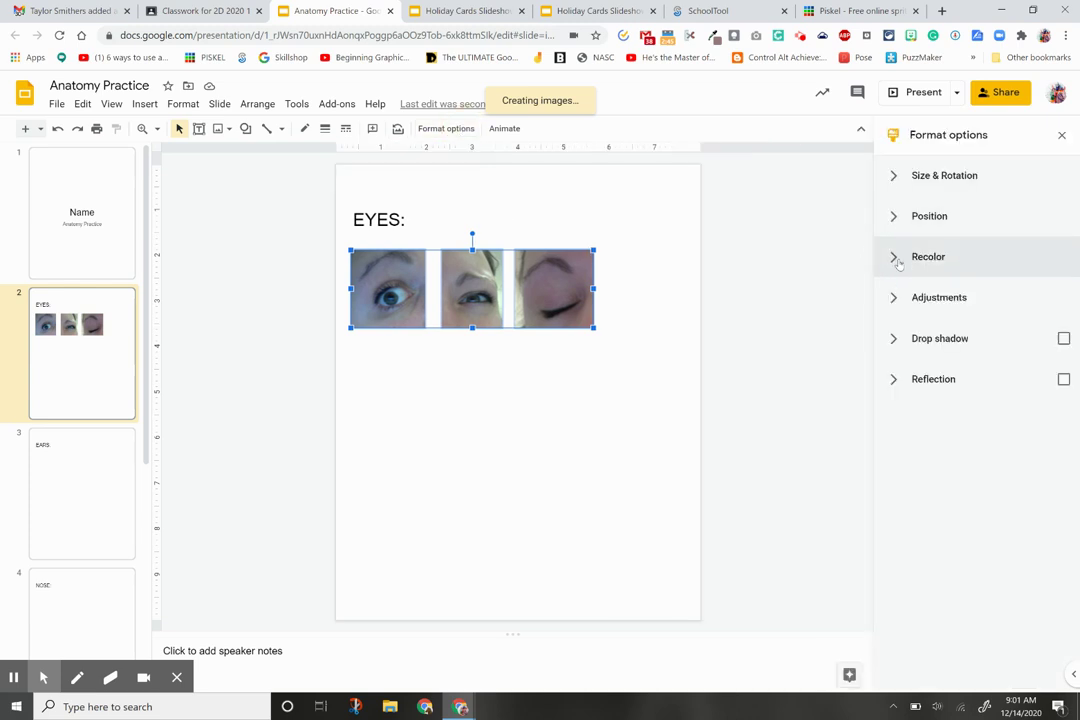
pyautogui.click(898, 259)
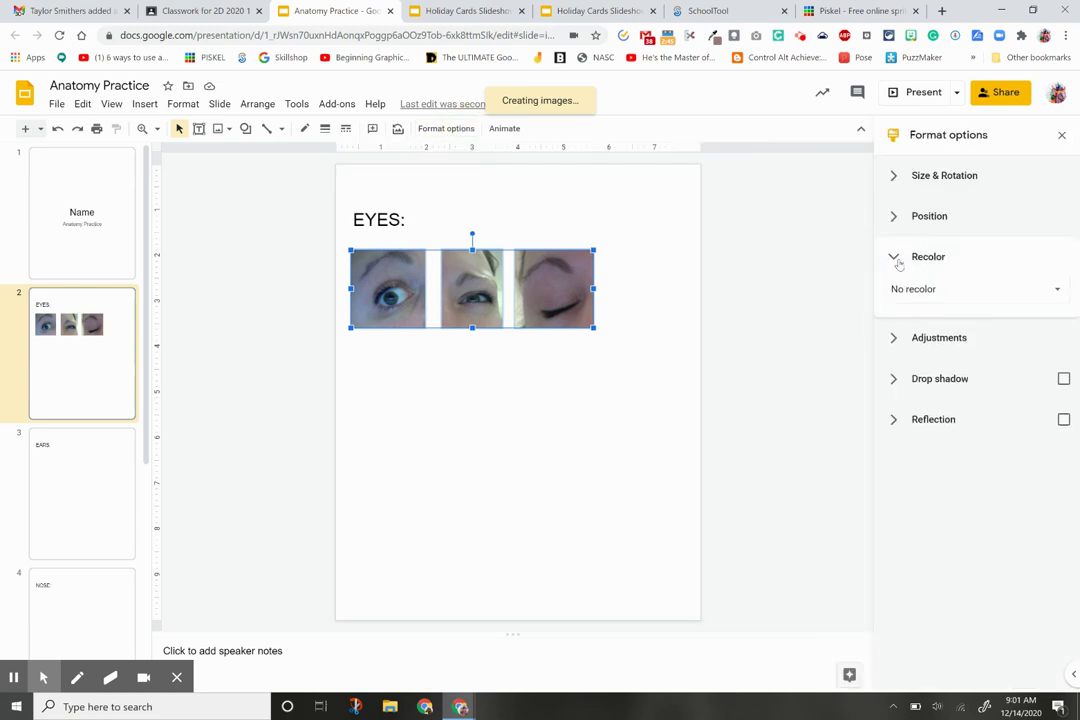
pyautogui.click(1062, 298)
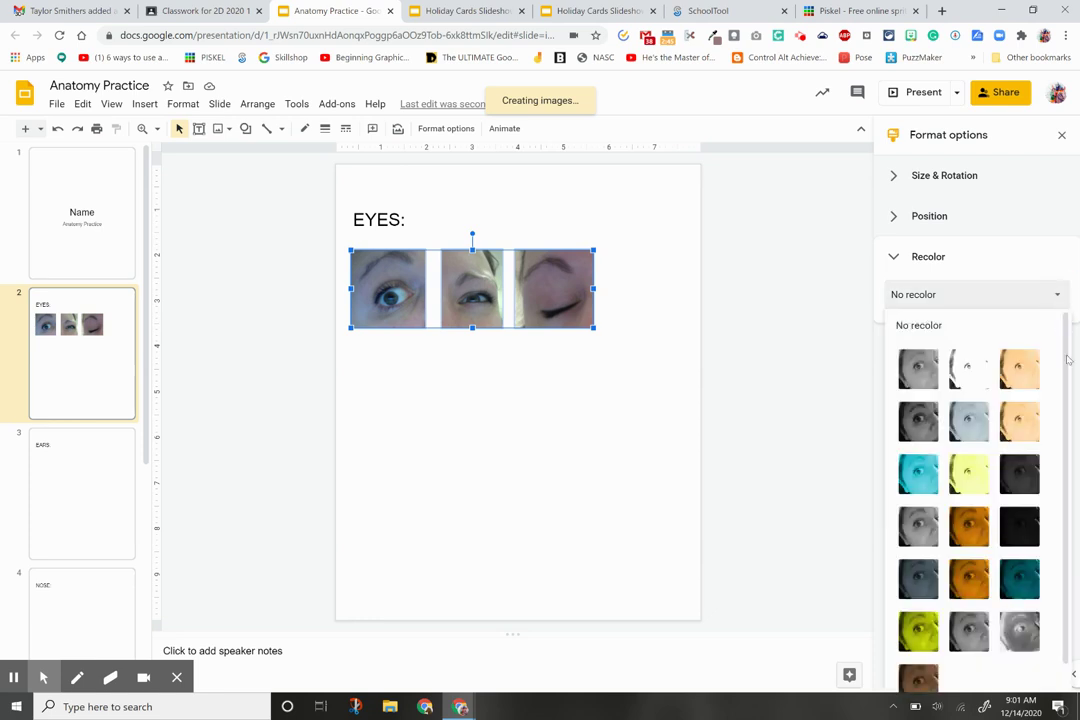
pyautogui.click(978, 650)
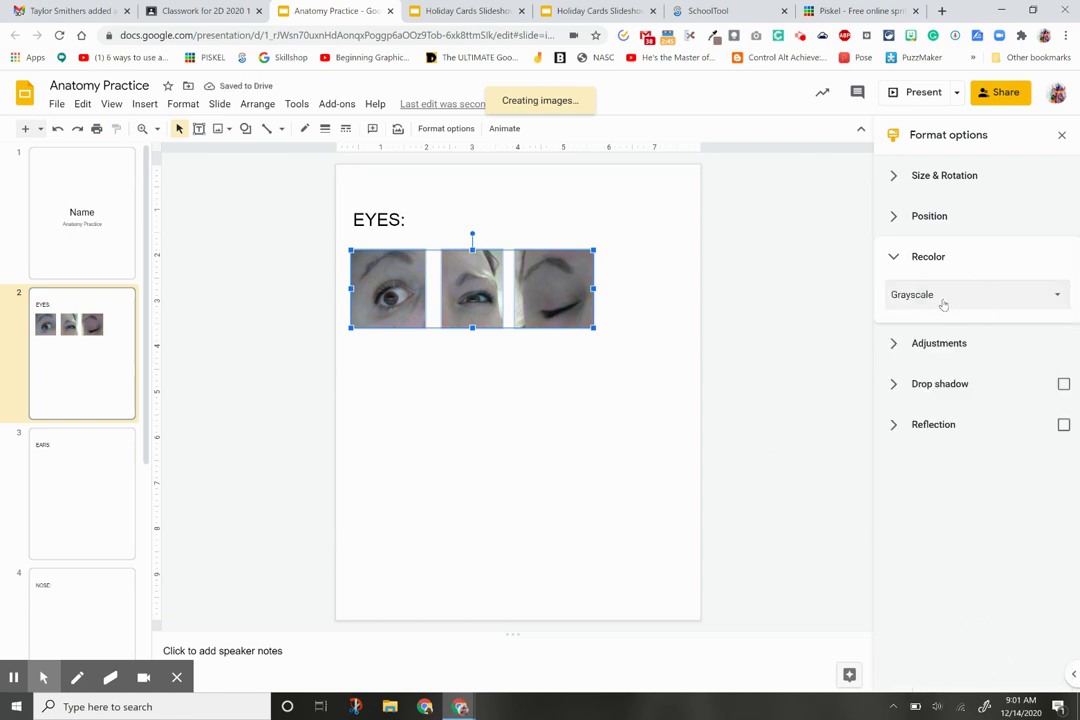
# Increase the contrast of the eye images, then reselect all three
pyautogui.click(905, 342)
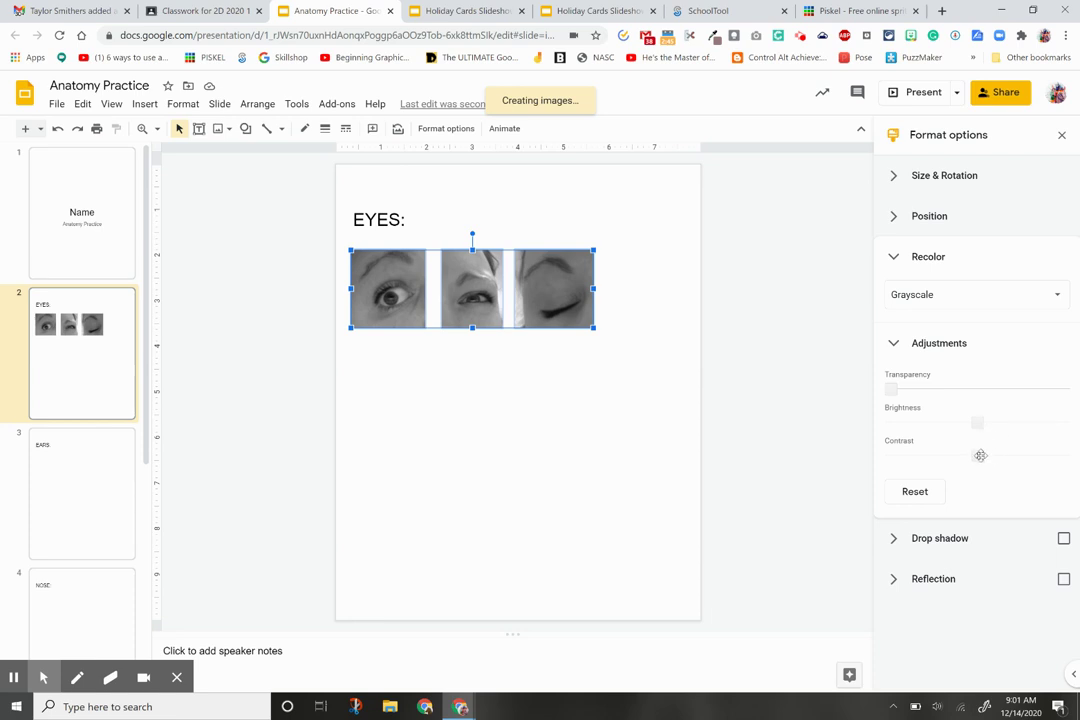
pyautogui.moveTo(980, 455); pyautogui.dragTo(973, 421)
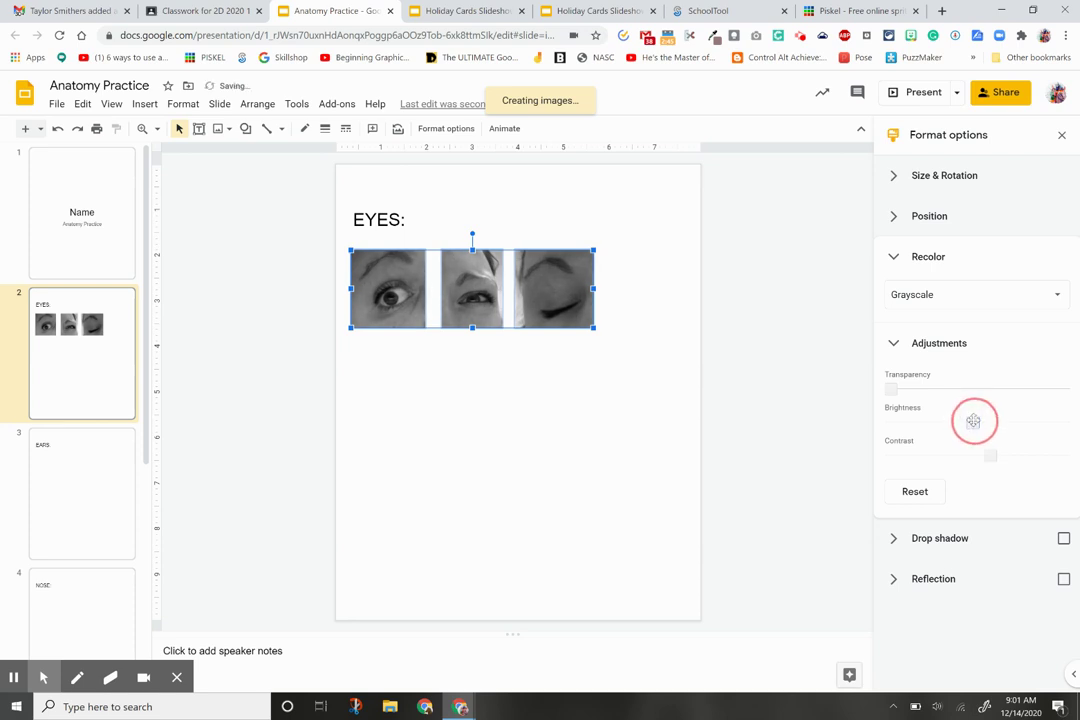
pyautogui.click(653, 360)
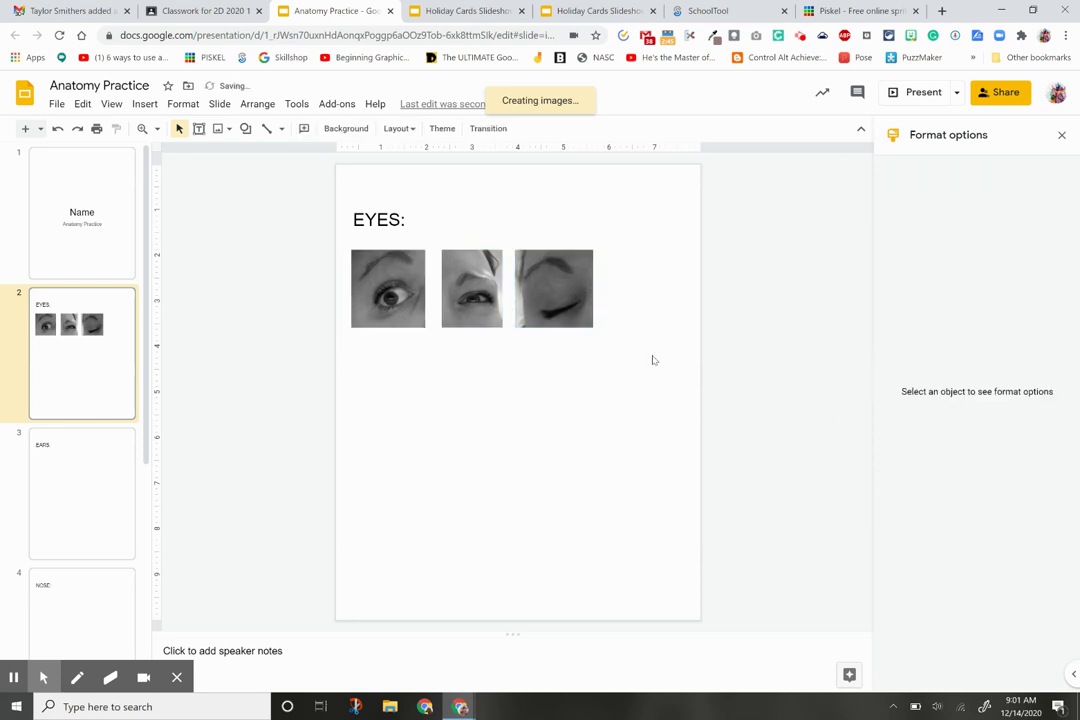
pyautogui.click(530, 302)
pyautogui.keyDown('shift'); pyautogui.click(475, 296); pyautogui.keyUp('shift')
pyautogui.keyDown('shift'); pyautogui.click(398, 298); pyautogui.keyUp('shift')
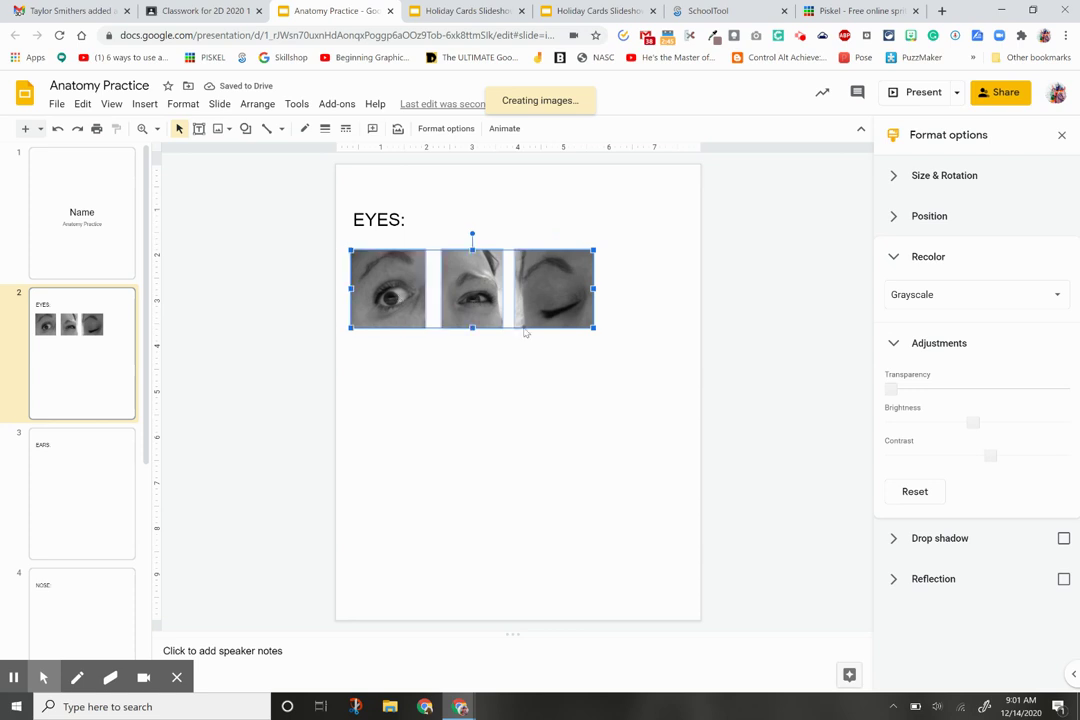
# Enlarge and centre the three eye images, then print only slide 2 as a custom page range
pyautogui.moveTo(591, 325); pyautogui.dragTo(650, 302)
pyautogui.click(745, 323)
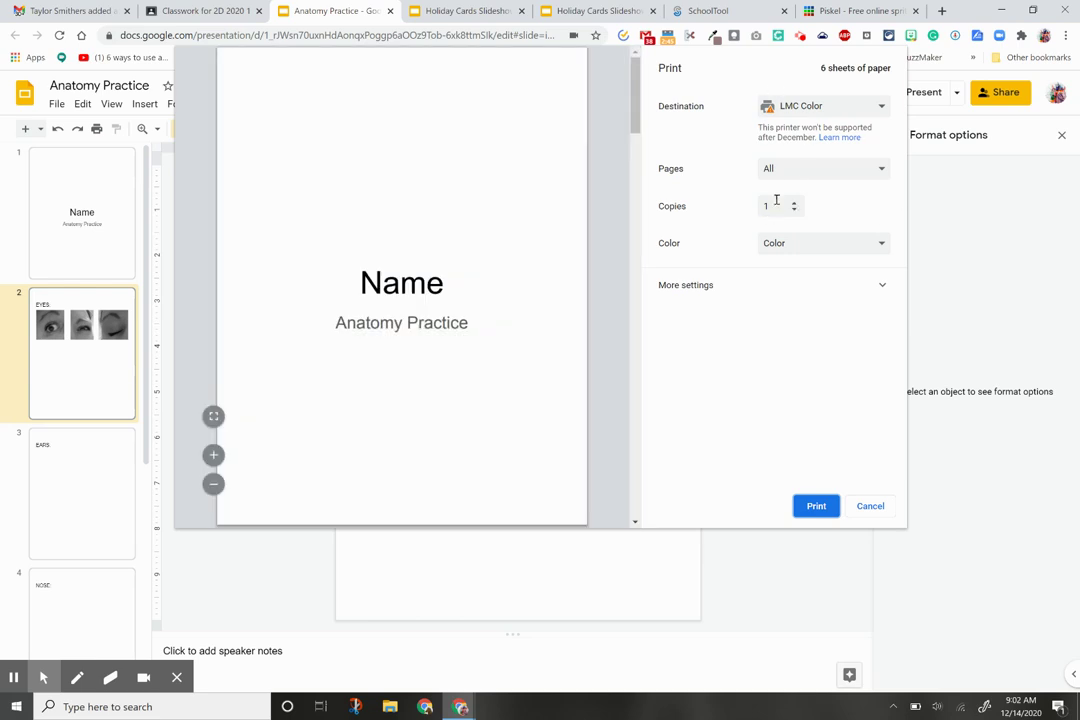
pyautogui.click(796, 168)
pyautogui.click(797, 212)
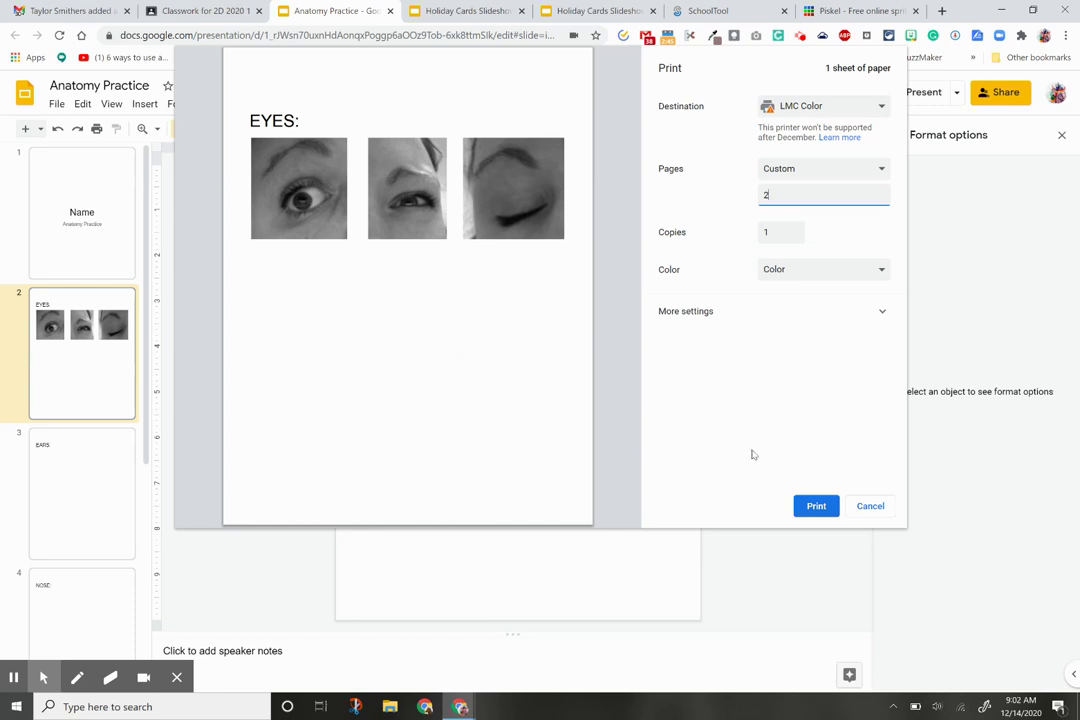
pyautogui.click(816, 506)
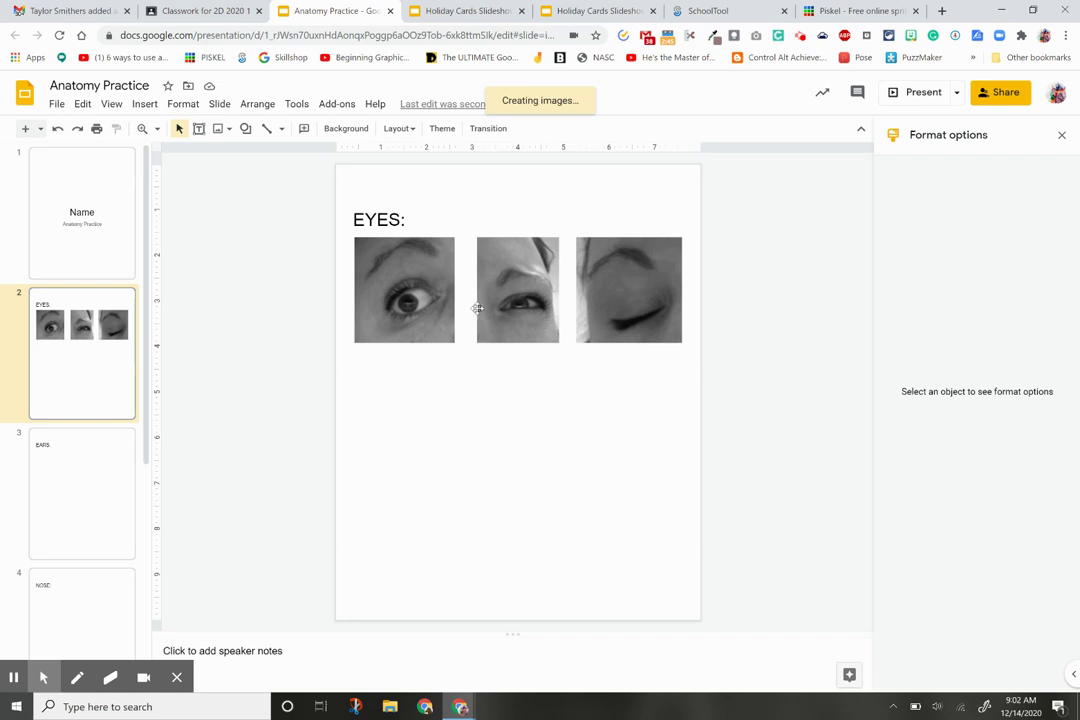
# Step through the EARS and NOSE slides to reach slide 5, MOUTH
pyautogui.click(111, 508)
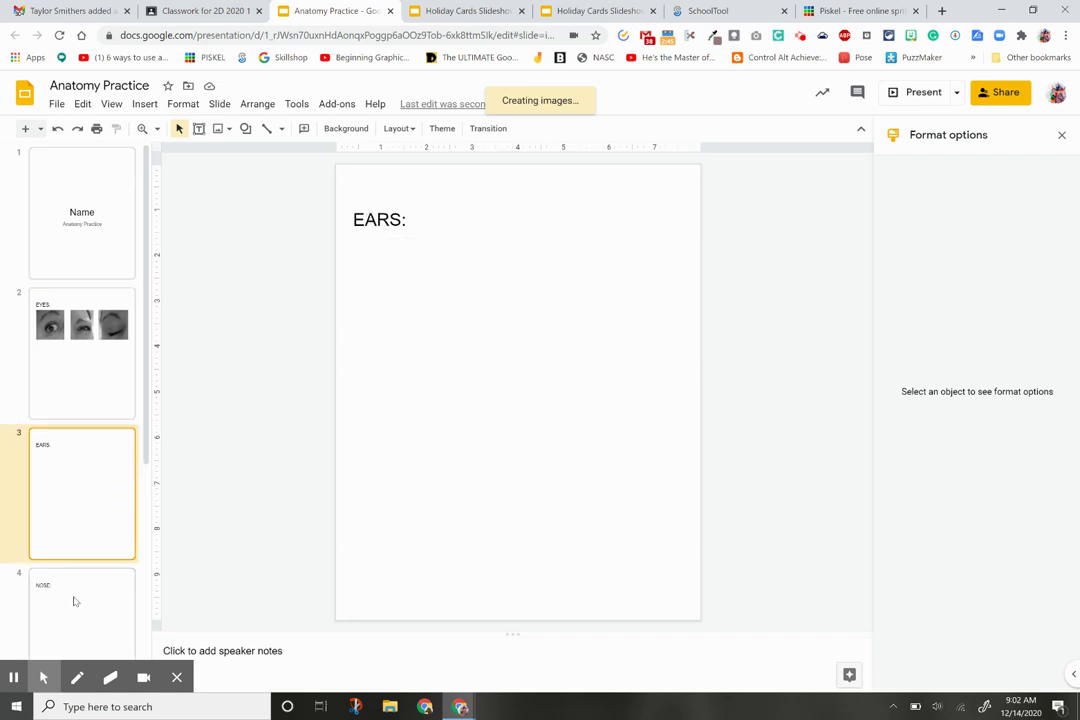
pyautogui.click(75, 603)
pyautogui.moveTo(148, 456); pyautogui.dragTo(135, 420)
pyautogui.click(116, 545)
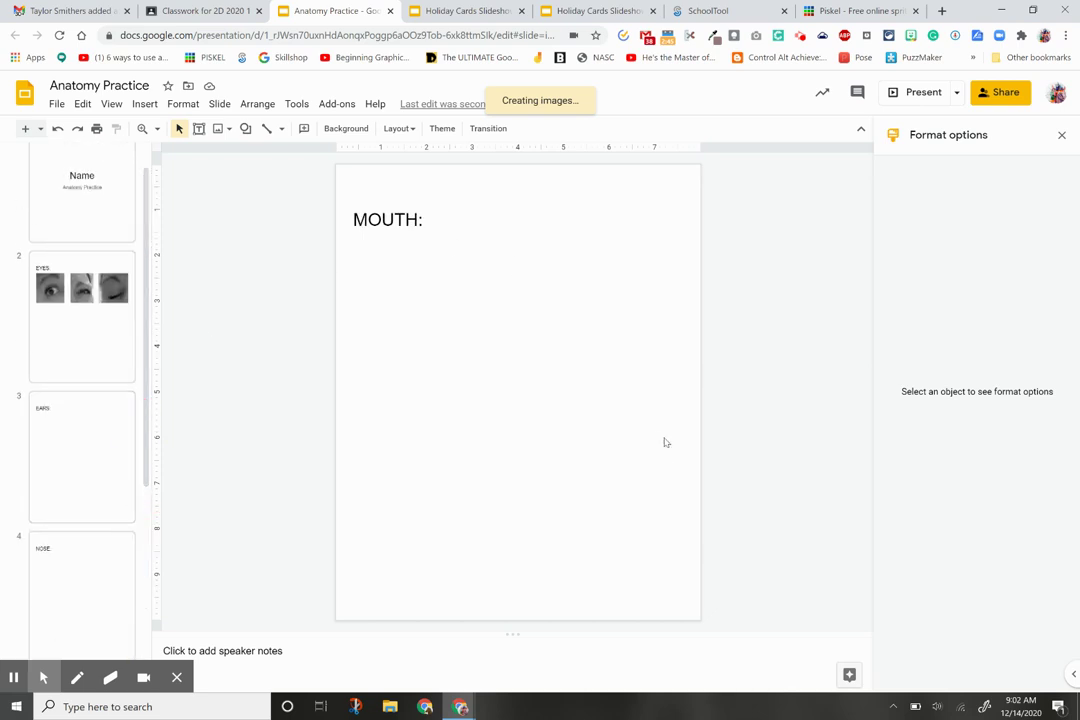